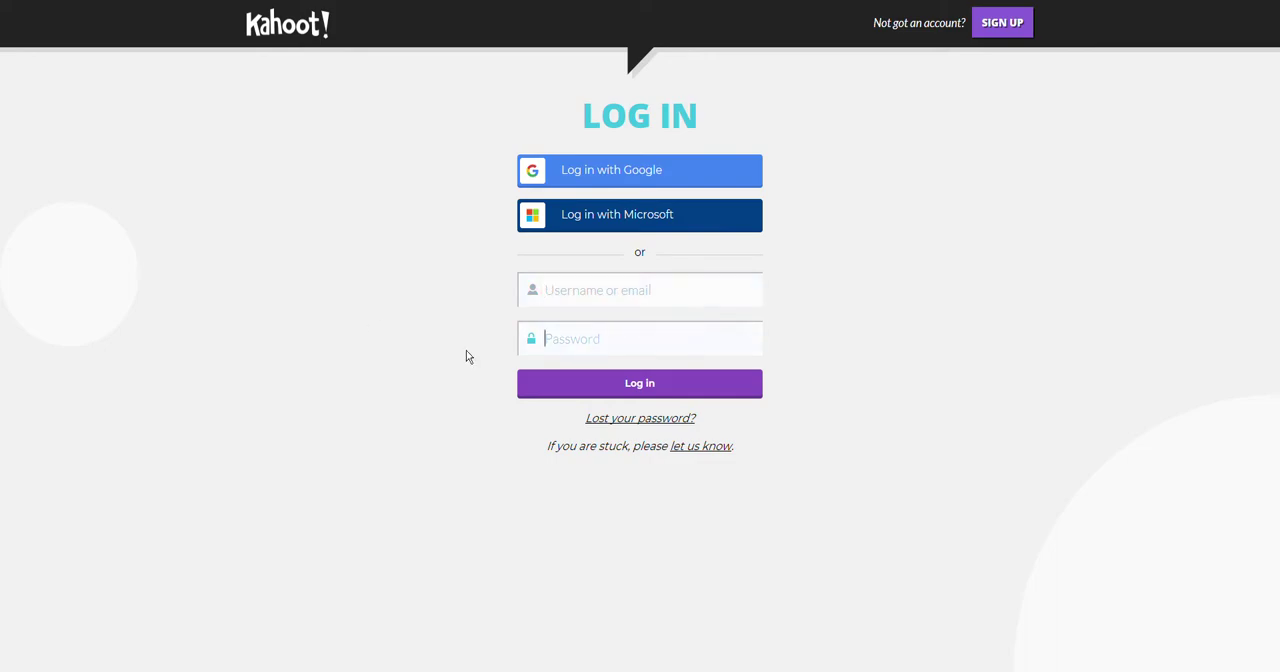
# Choose 'Log in with Google' on the Kahoot! login page.
pyautogui.click(597, 290)
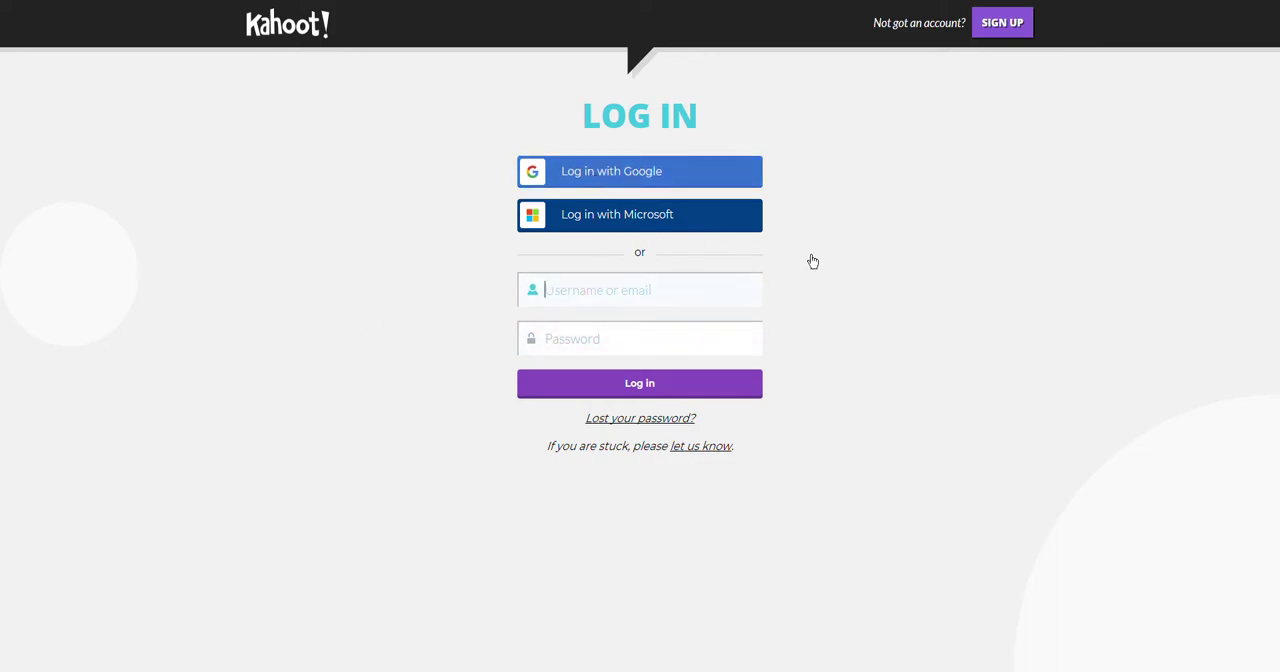